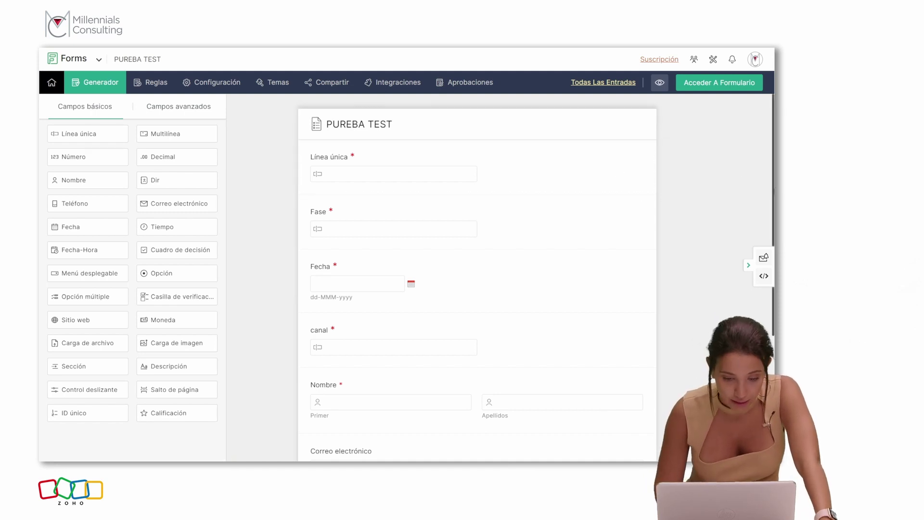
# Step: Open the PUREBA TEST form's Zoho CRM integration for new records and select Oportunidades as the module
pyautogui.rightClick(773, 200)
pyautogui.click(747, 169)
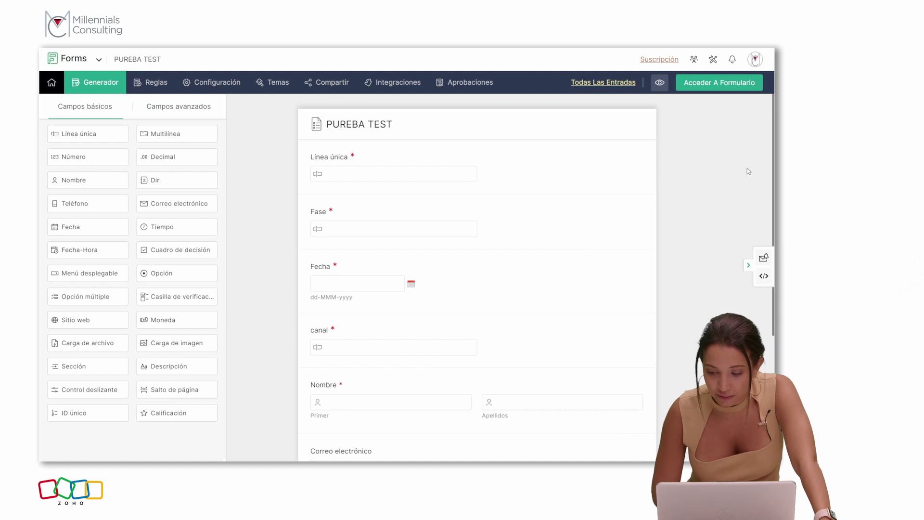
pyautogui.moveTo(773, 184); pyautogui.dragTo(773, 190)
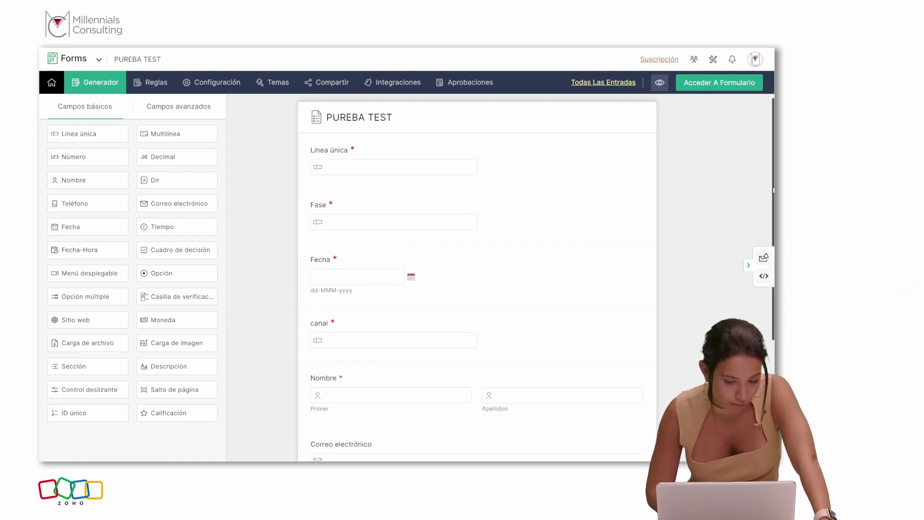
pyautogui.scroll(-3, 741, 315)
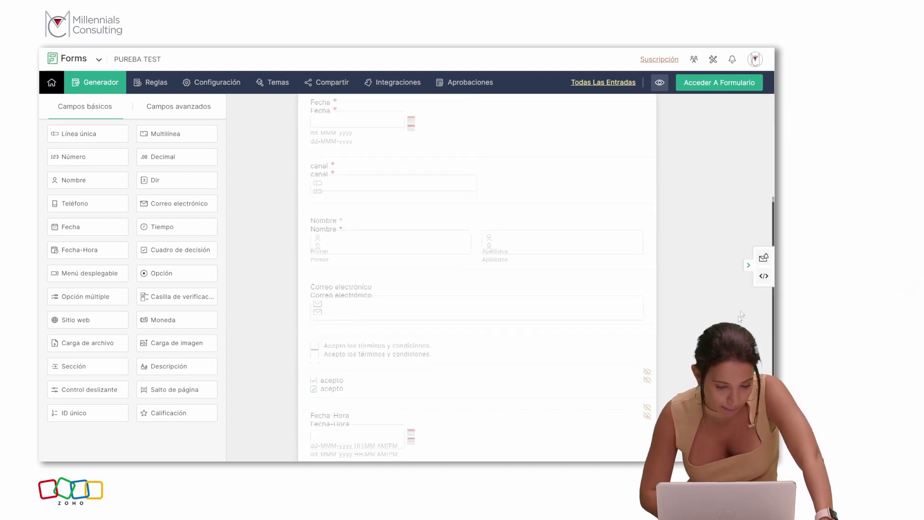
pyautogui.scroll(5, 476, 277)
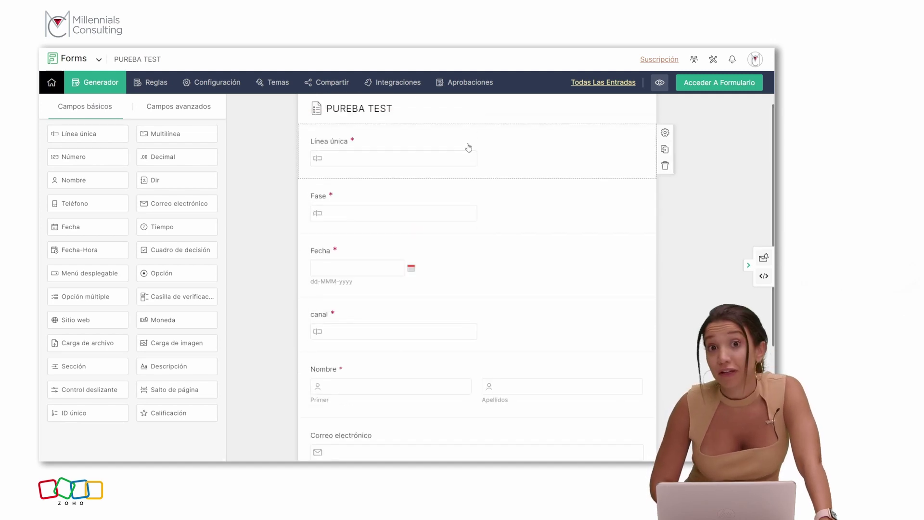
pyautogui.click(390, 84)
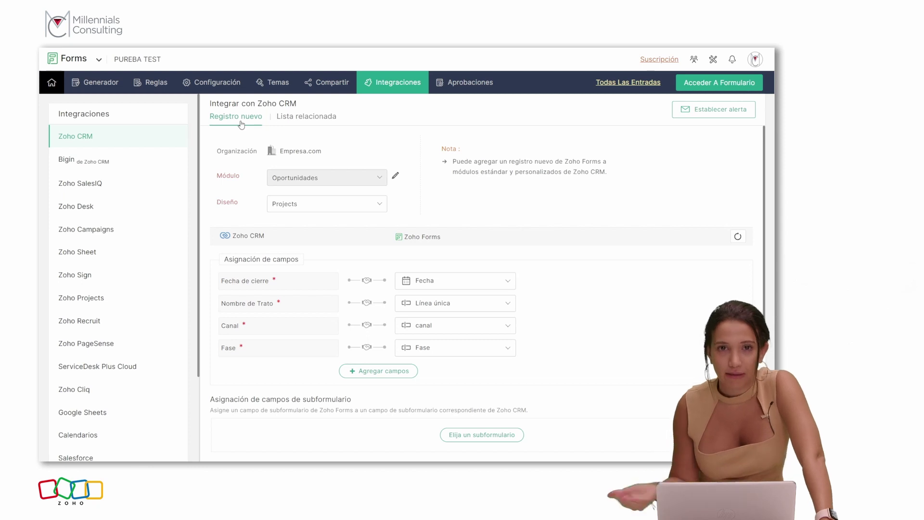
pyautogui.click(397, 176)
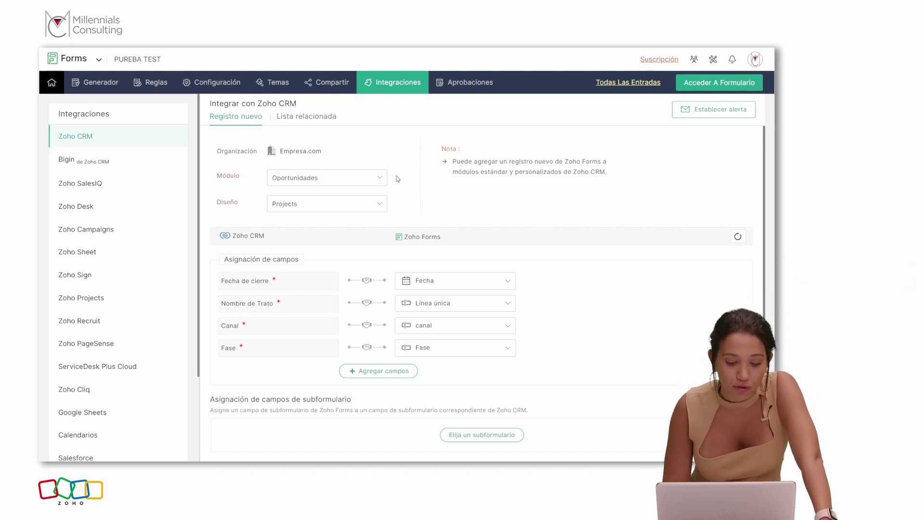
pyautogui.click(369, 179)
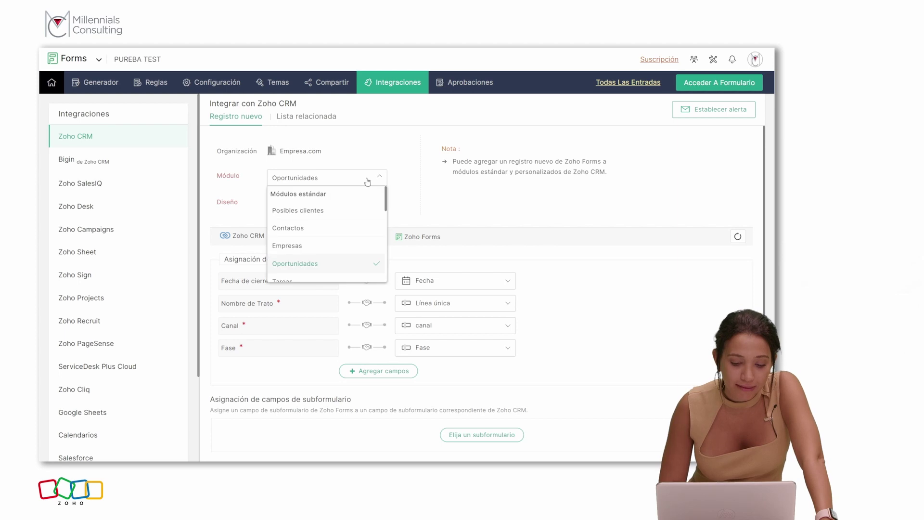
pyautogui.click(347, 261)
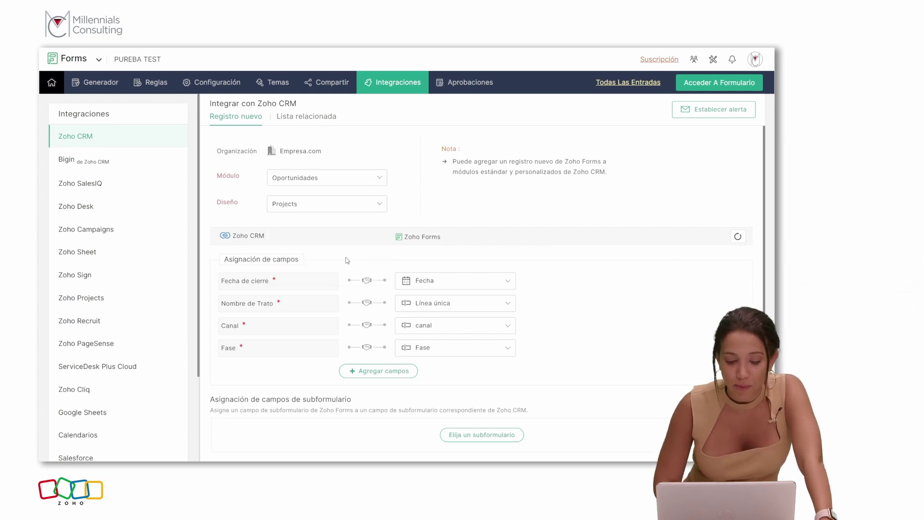
# Step: Check the available CRM layouts and the form fields that can be mapped to Nombre de Trato
pyautogui.click(286, 207)
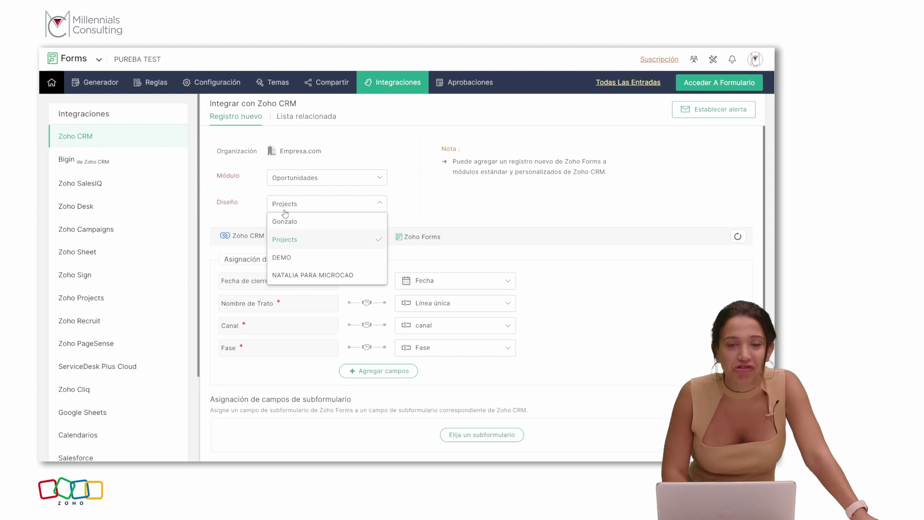
pyautogui.click(285, 212)
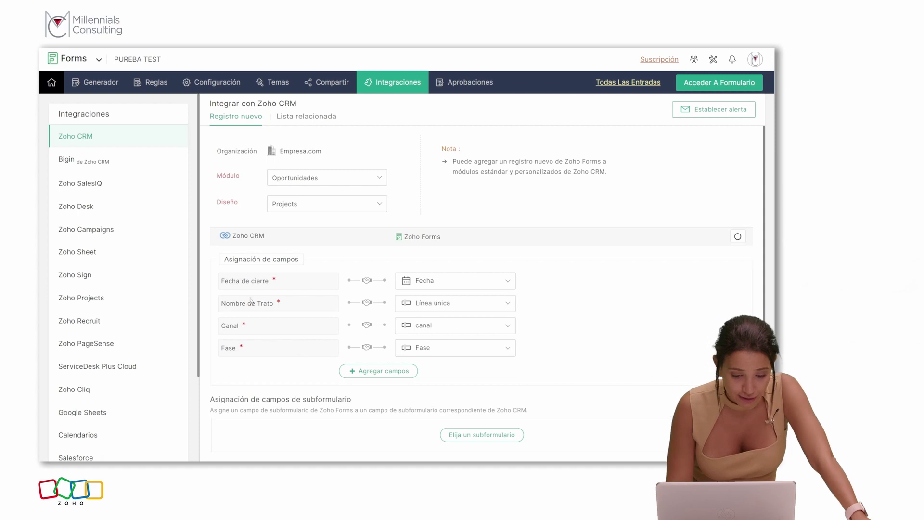
pyautogui.click(464, 281)
pyautogui.click(464, 283)
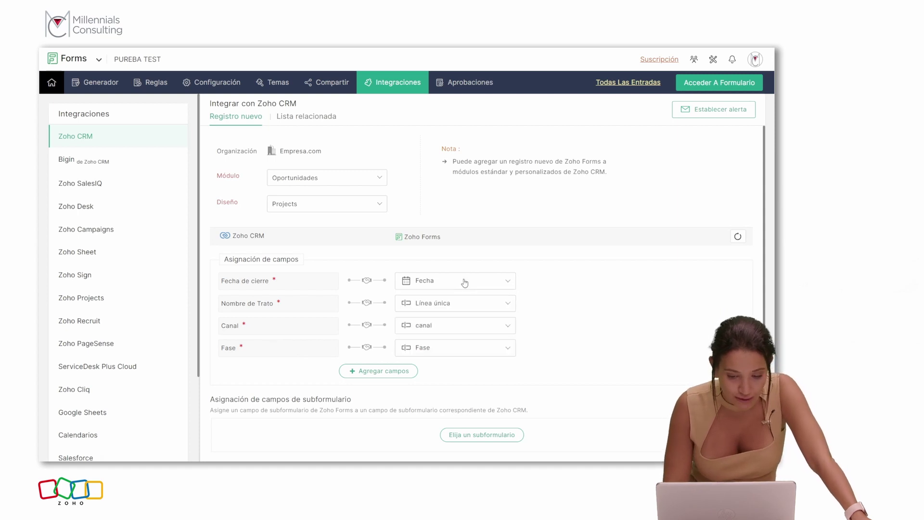
pyautogui.click(465, 304)
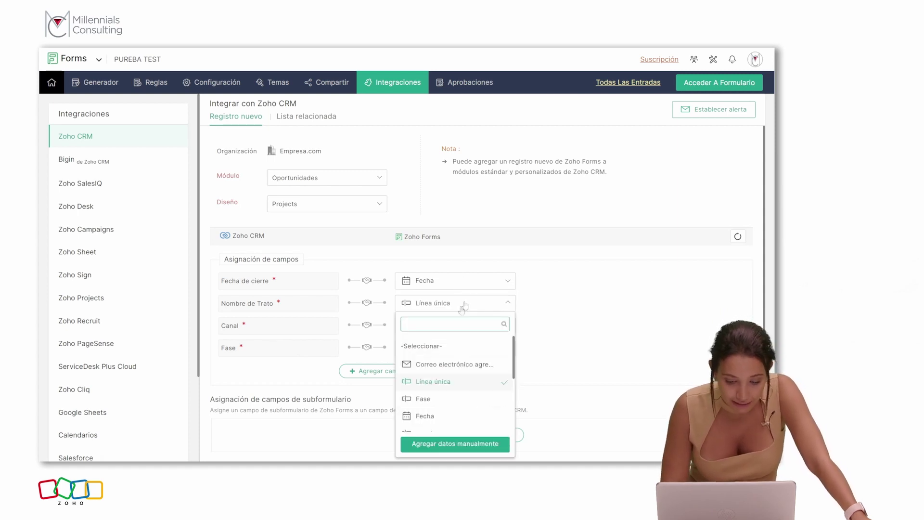
pyautogui.click(566, 343)
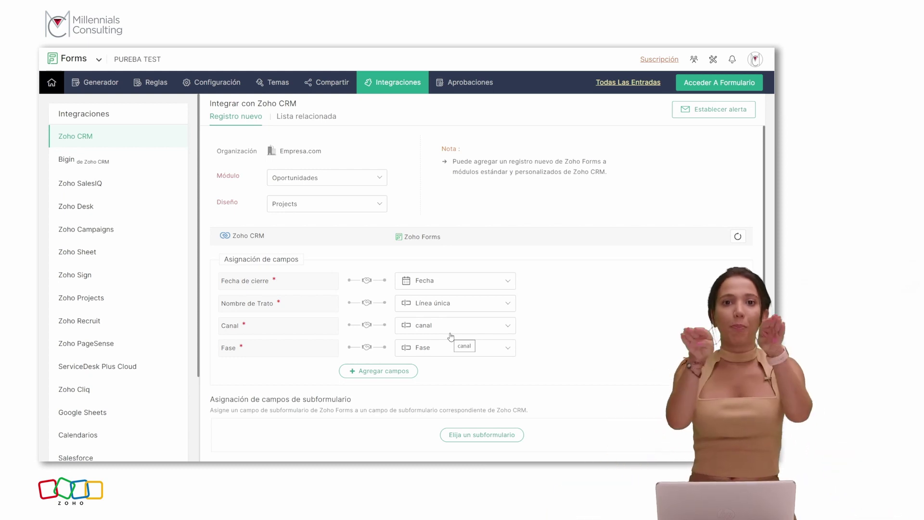
# Step: Add a field mapping from Motivos de perdida in Zoho CRM to the form field Fase
pyautogui.click(375, 371)
pyautogui.click(261, 377)
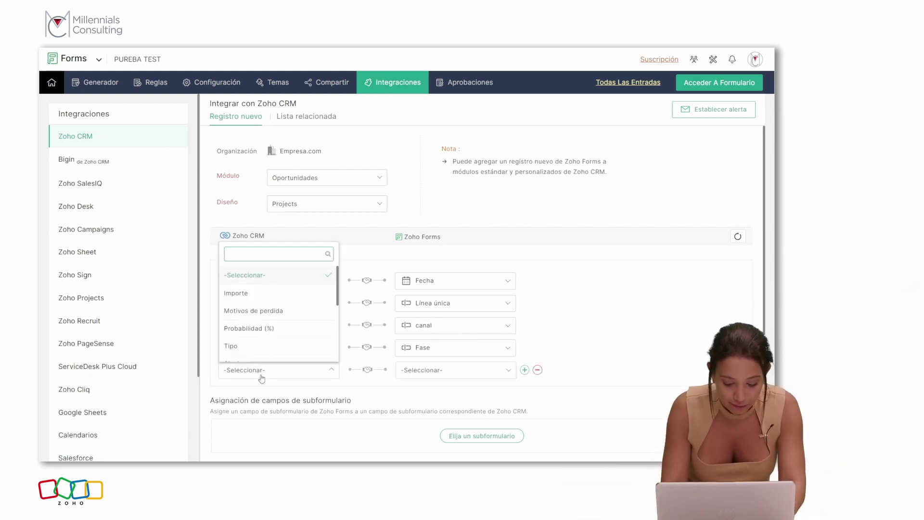
pyautogui.write('nom')
pyautogui.press('BackSpace')
pyautogui.press('BackSpace')
pyautogui.press('BackSpace')
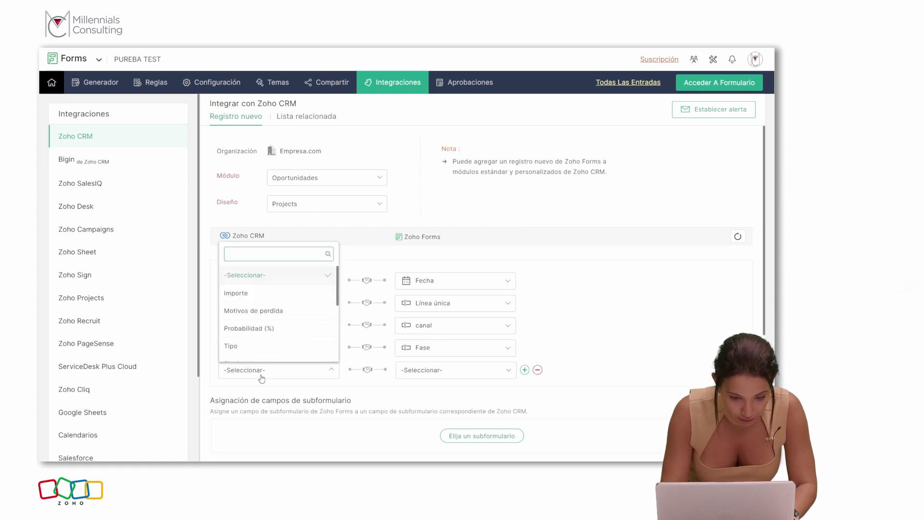
pyautogui.write('n')
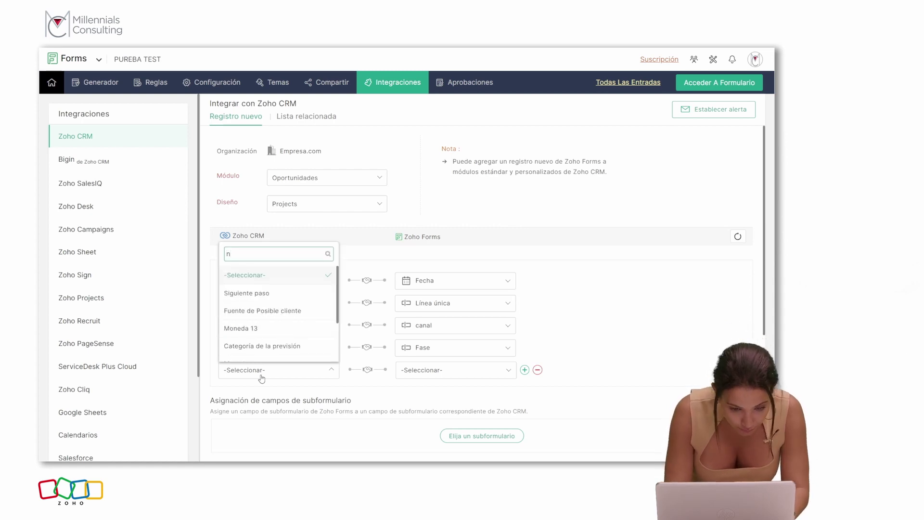
pyautogui.press('BackSpace')
pyautogui.write('n')
pyautogui.press('BackSpace')
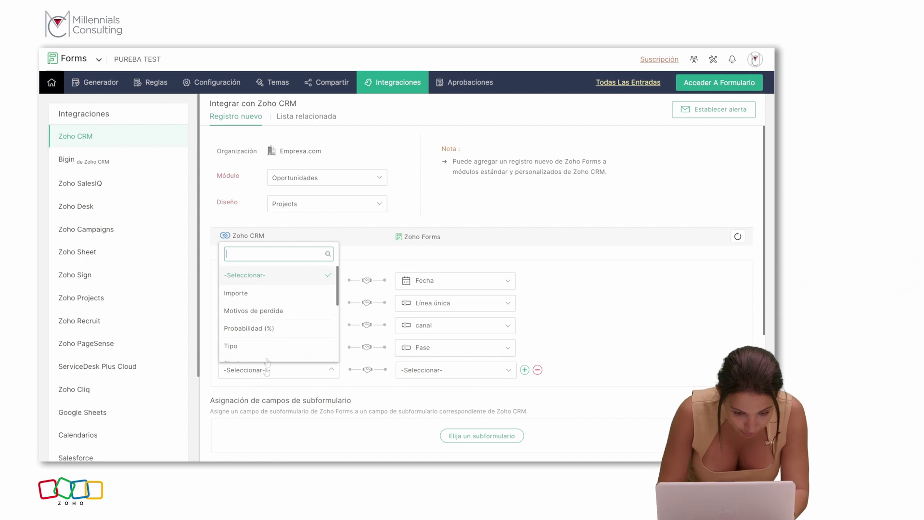
pyautogui.click(268, 318)
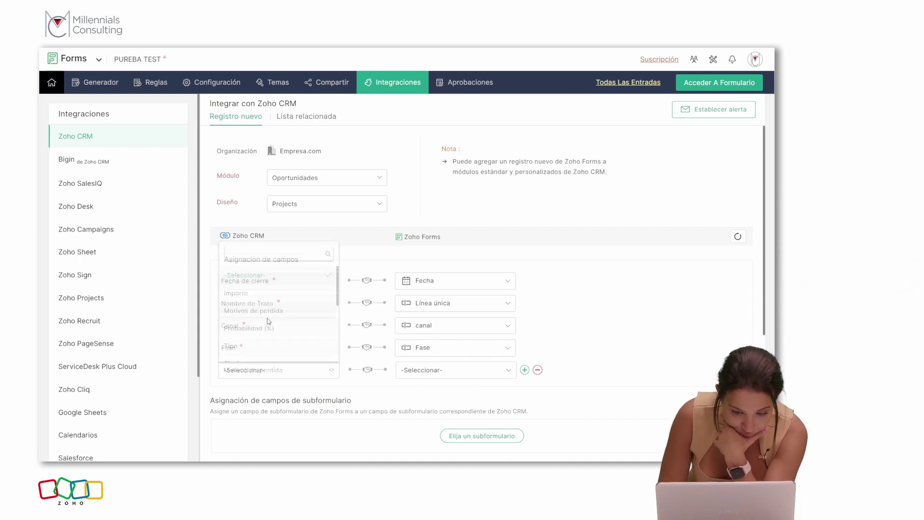
pyautogui.click(441, 372)
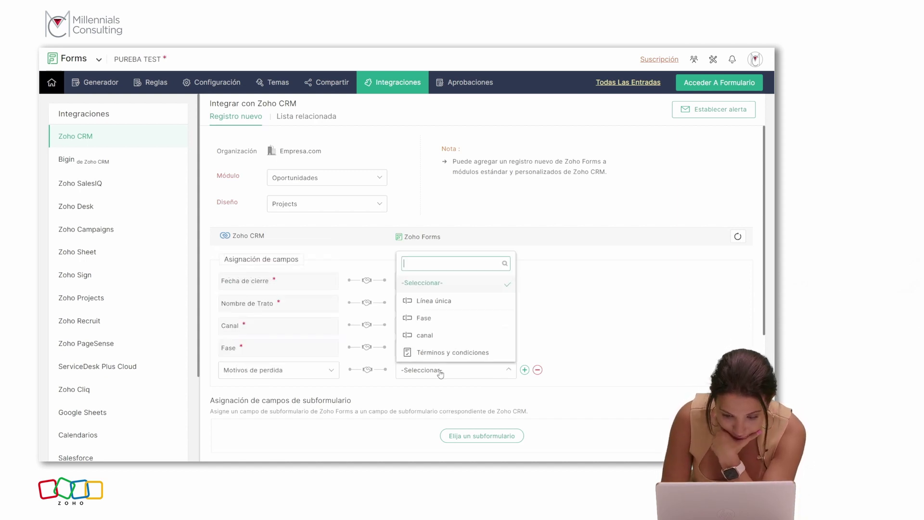
pyautogui.click(476, 318)
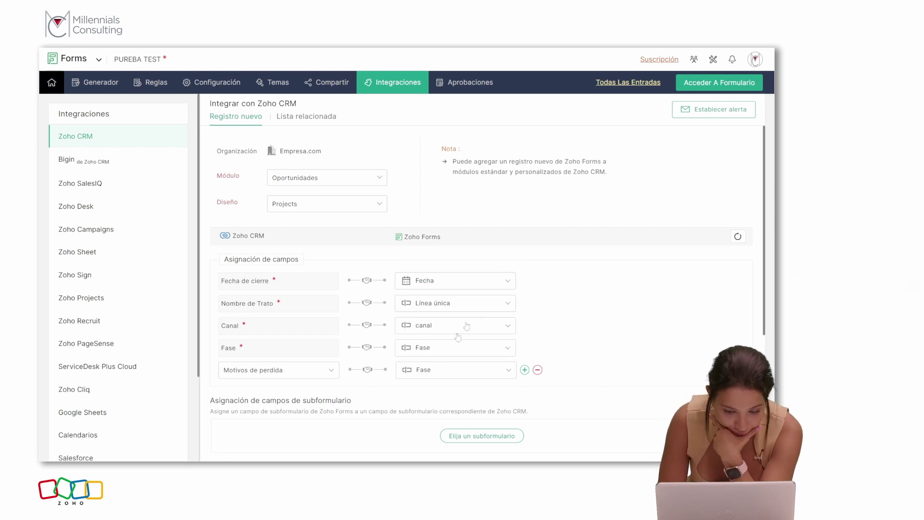
# Step: Remove the added Motivos de perdida field mapping
pyautogui.click(428, 372)
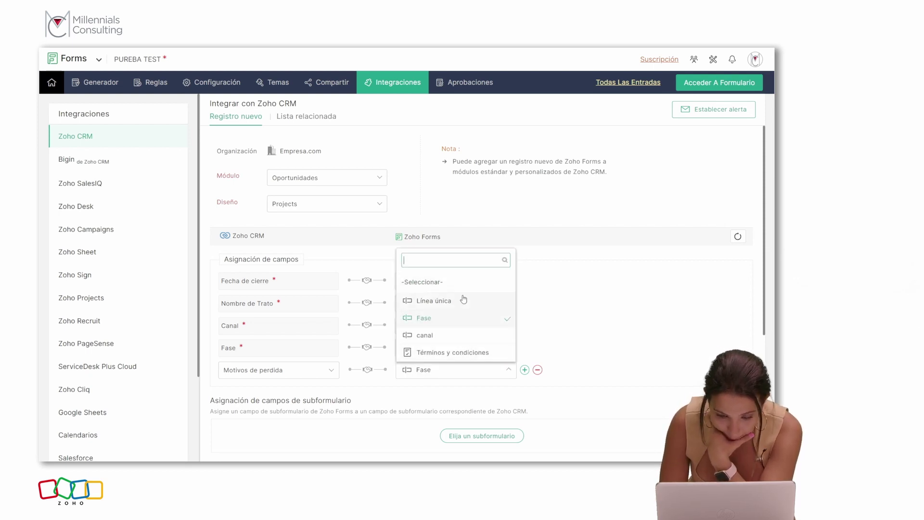
pyautogui.click(538, 372)
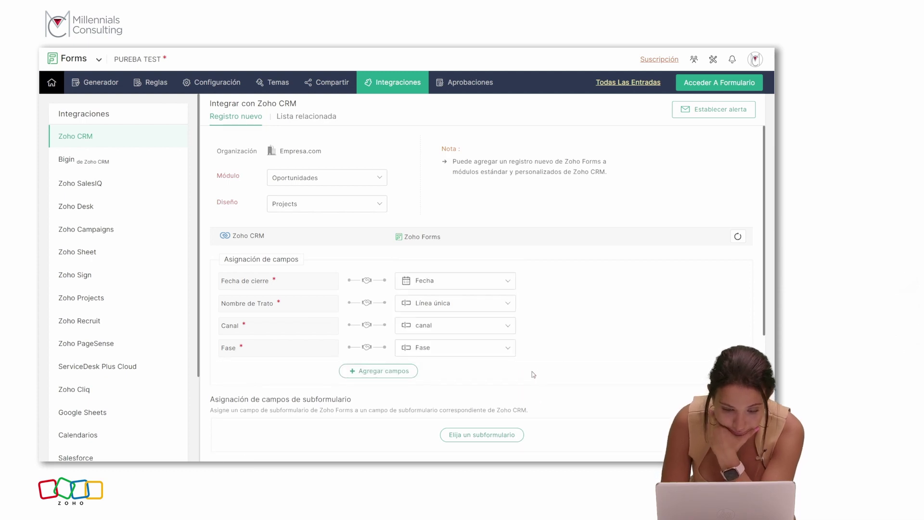
# Step: Enable the automation and process management action, and the attachment and signature action with Default Template as the attachment
pyautogui.scroll(-5, 532, 374)
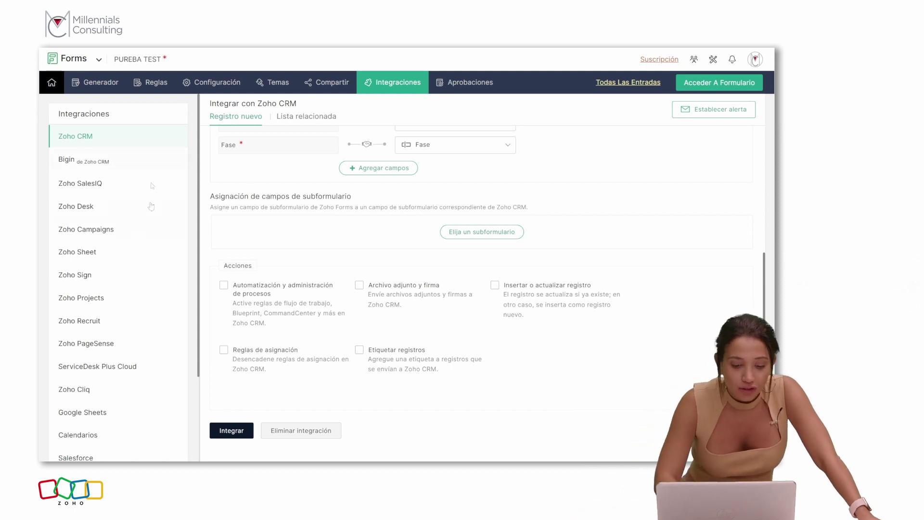
pyautogui.click(223, 288)
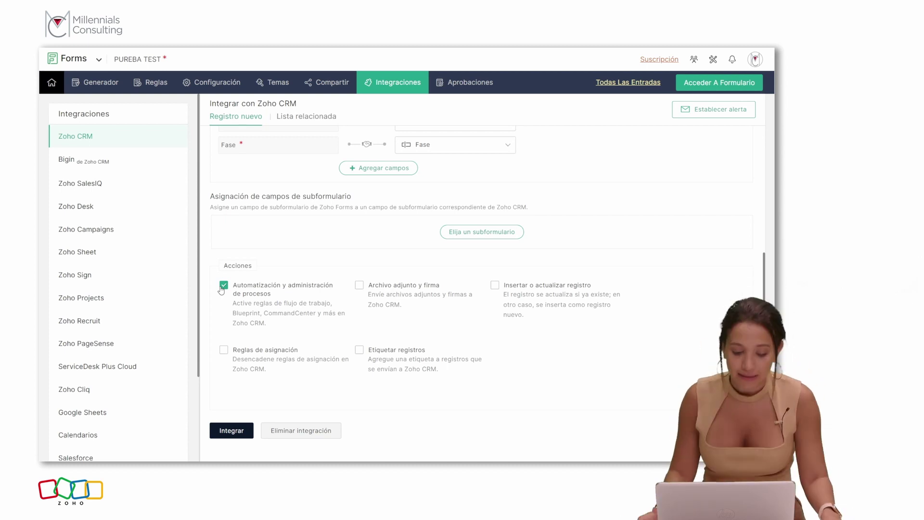
pyautogui.click(360, 285)
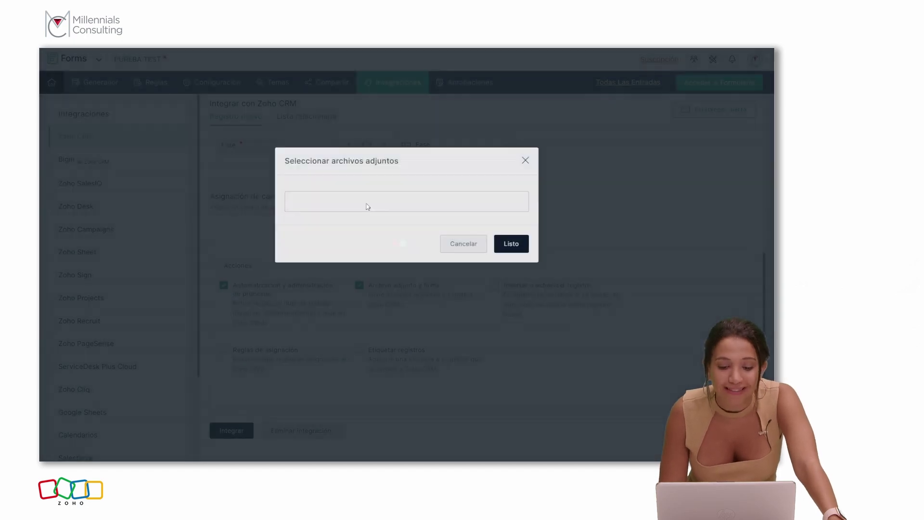
pyautogui.click(365, 203)
pyautogui.click(350, 243)
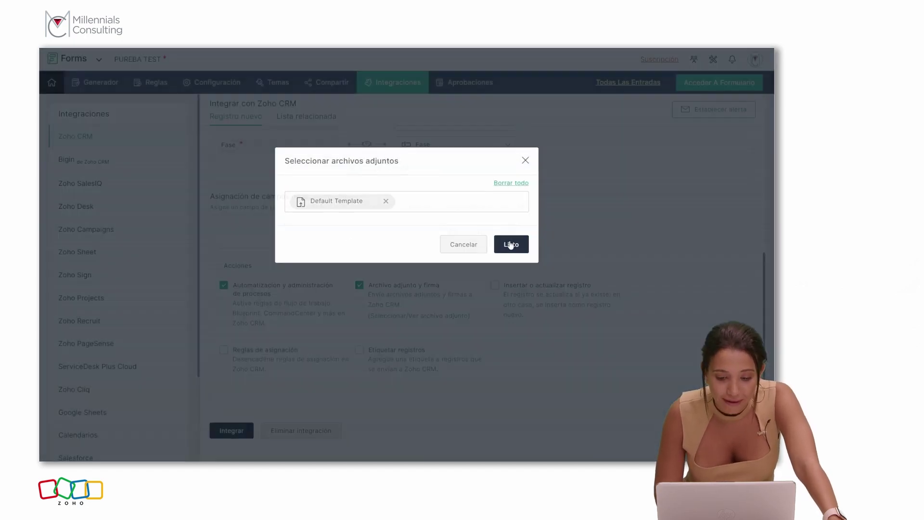
pyautogui.click(511, 245)
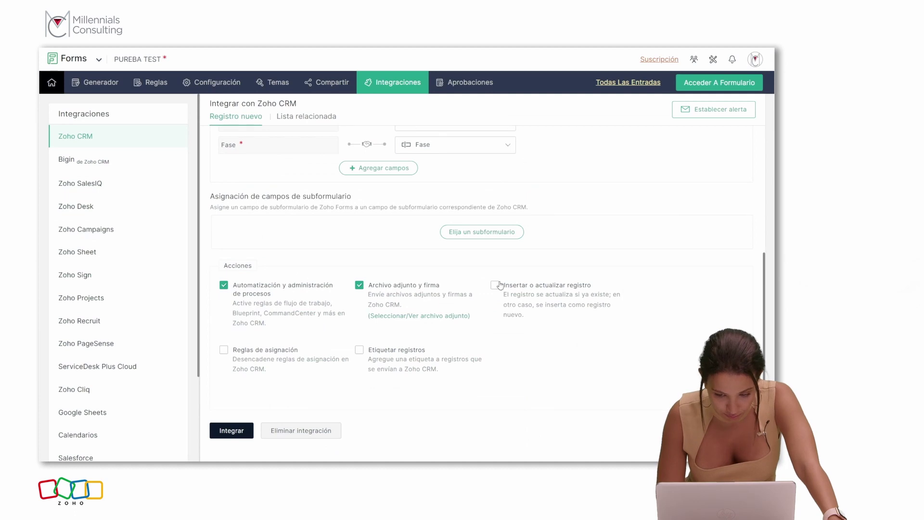
# Step: Enable inserting or updating records with the default settings, and assignment rules using ReglaValoración
pyautogui.click(495, 285)
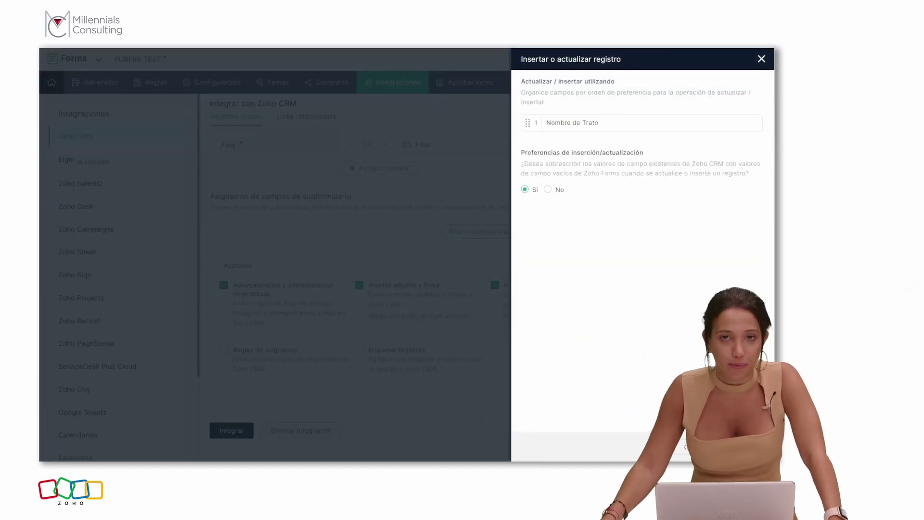
pyautogui.click(748, 453)
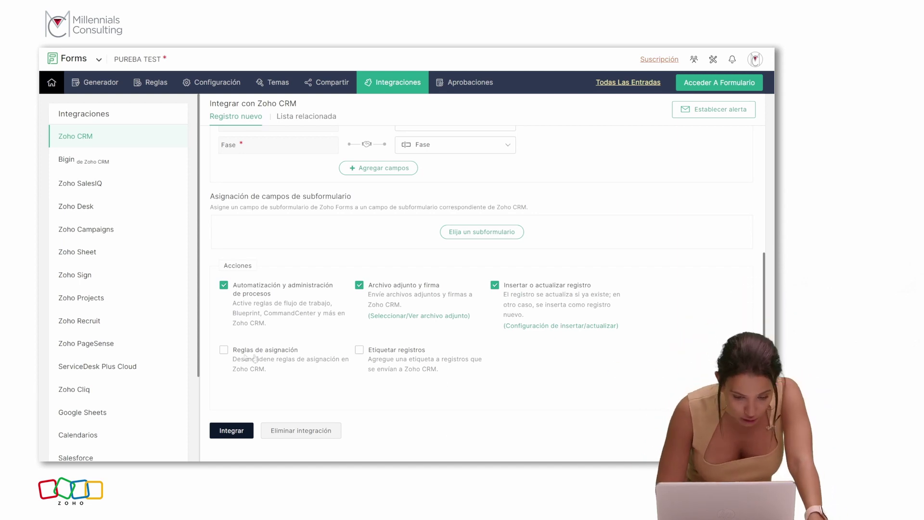
pyautogui.click(224, 350)
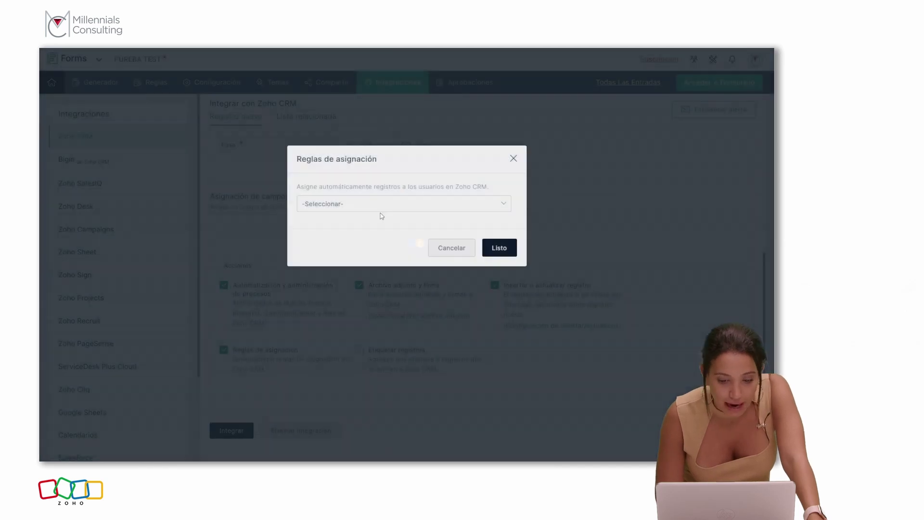
pyautogui.click(377, 208)
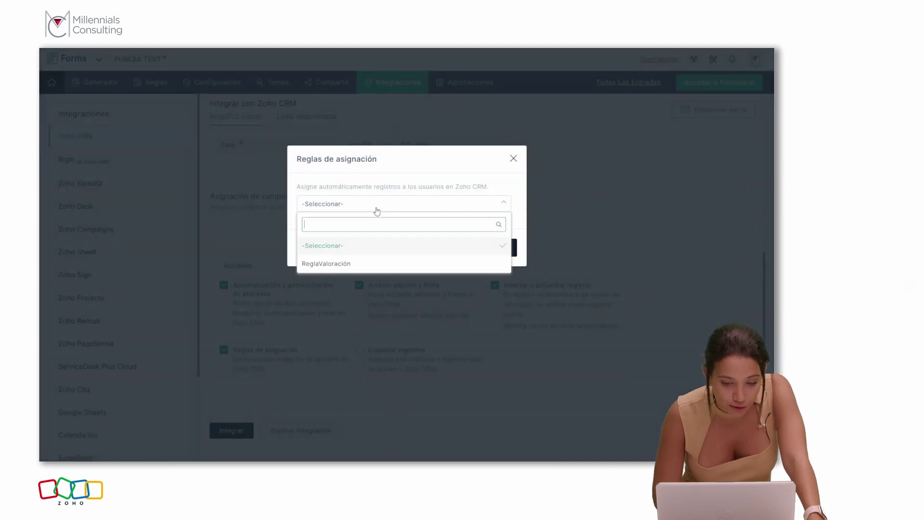
pyautogui.click(359, 266)
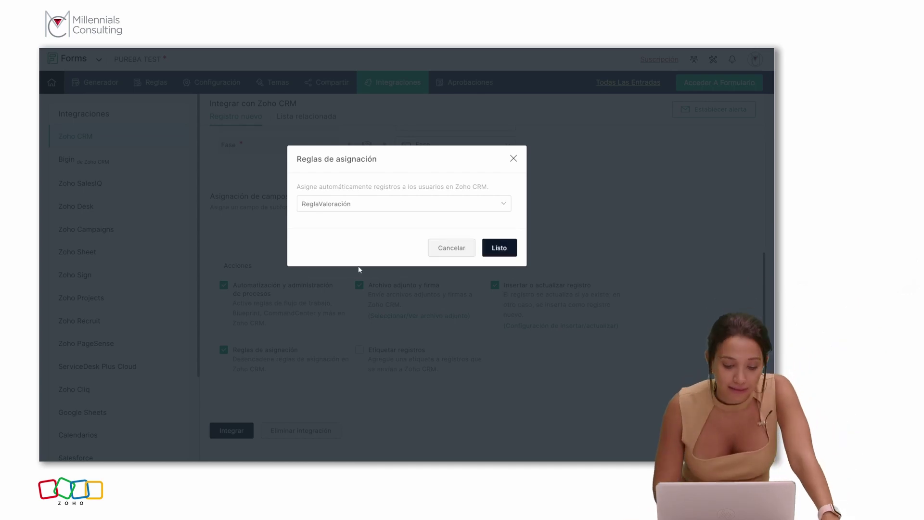
pyautogui.click(500, 252)
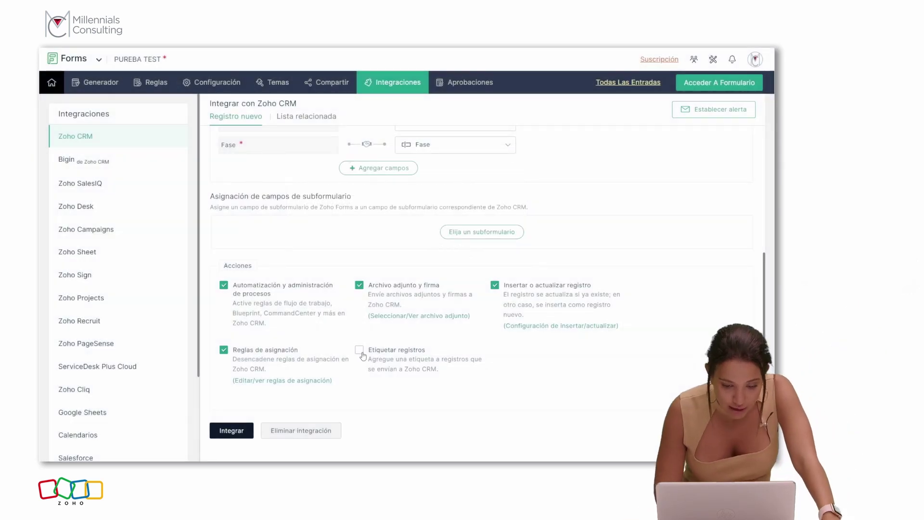
pyautogui.click(359, 350)
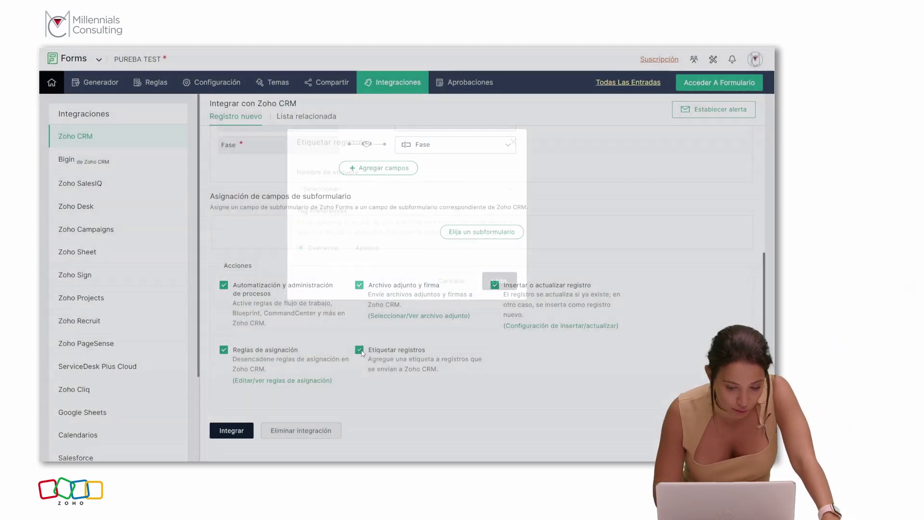
pyautogui.click(377, 197)
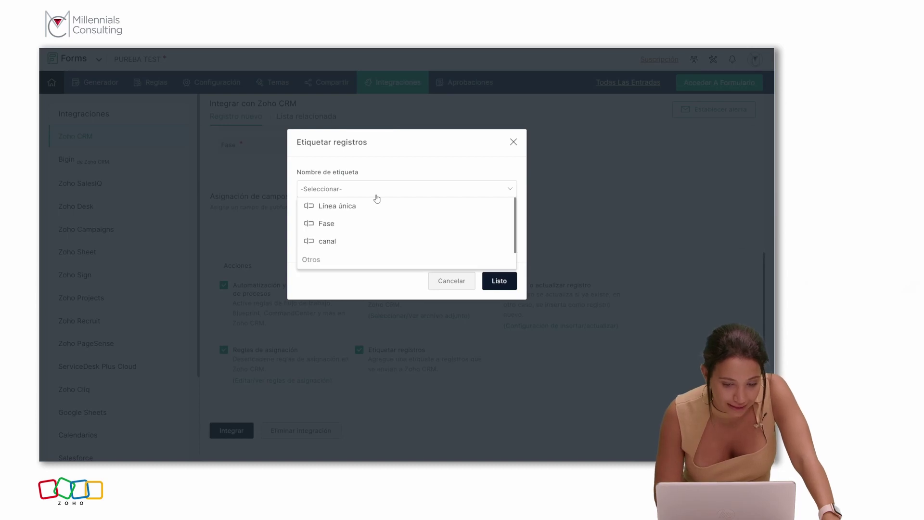
pyautogui.click(388, 155)
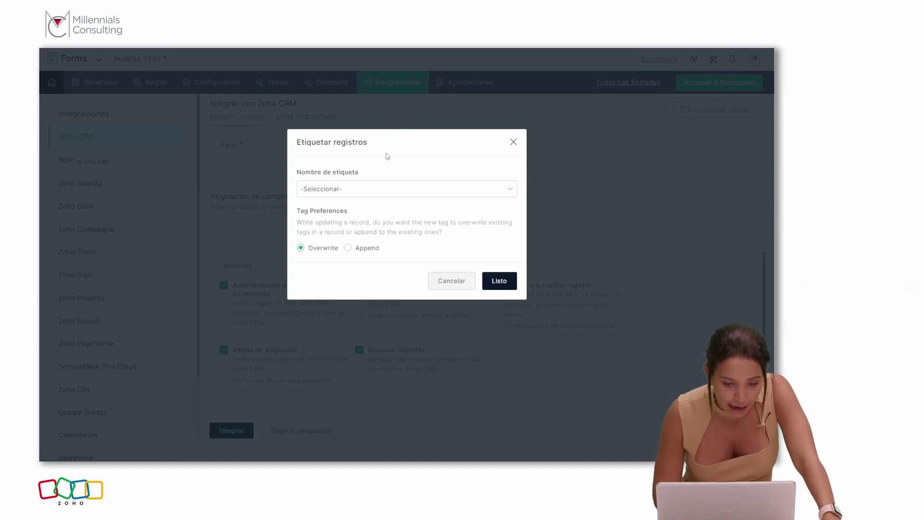
pyautogui.click(370, 194)
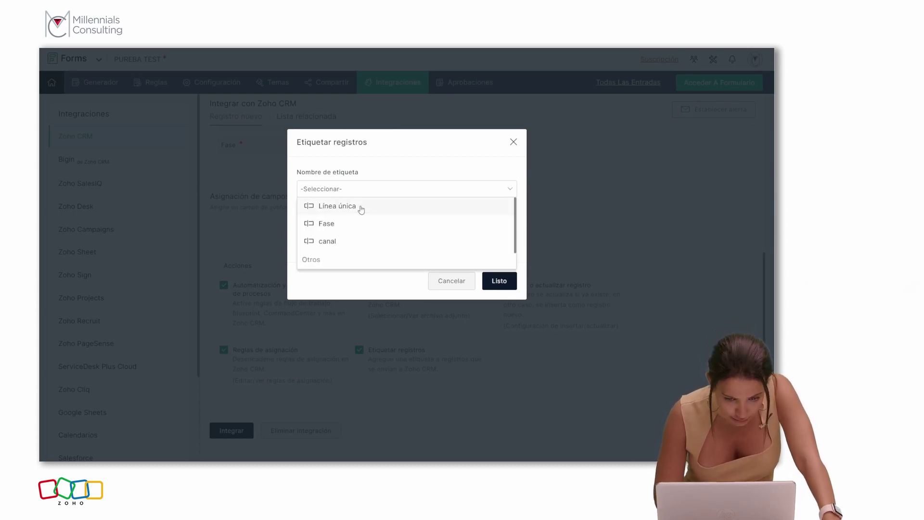
pyautogui.click(361, 207)
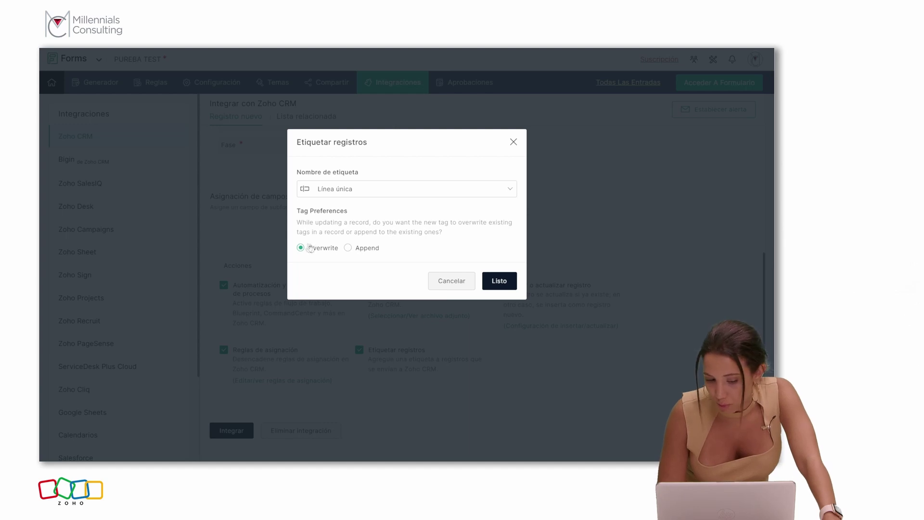
pyautogui.click(446, 287)
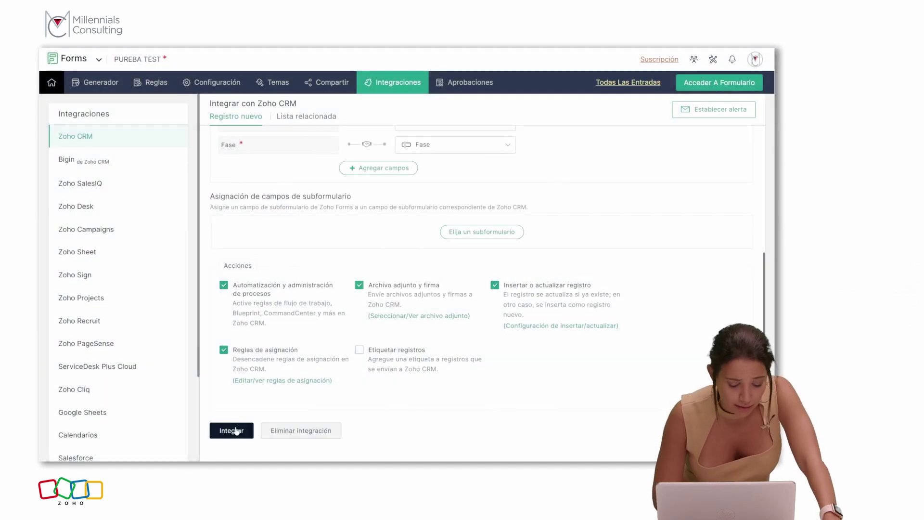
# Step: Apply the integration of the form with Zoho CRM
pyautogui.click(235, 431)
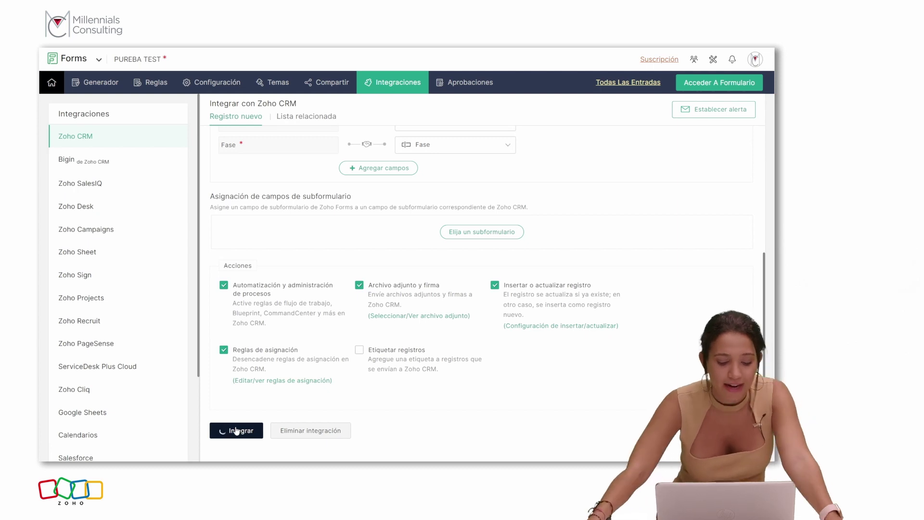